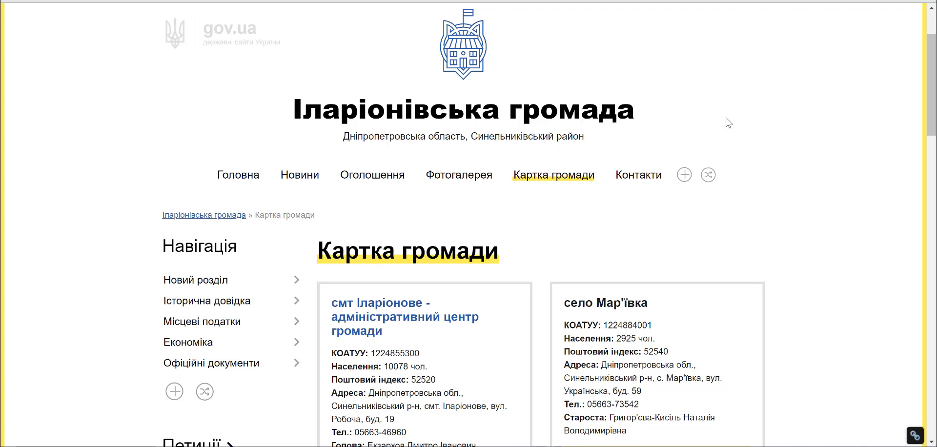
Step: Open the general data form of село Мар'ївка (the card with a староста) and review its KOATUU code, type and settlement name fields
scroll(729, 123, "down", 5)
left_click(725, 115)
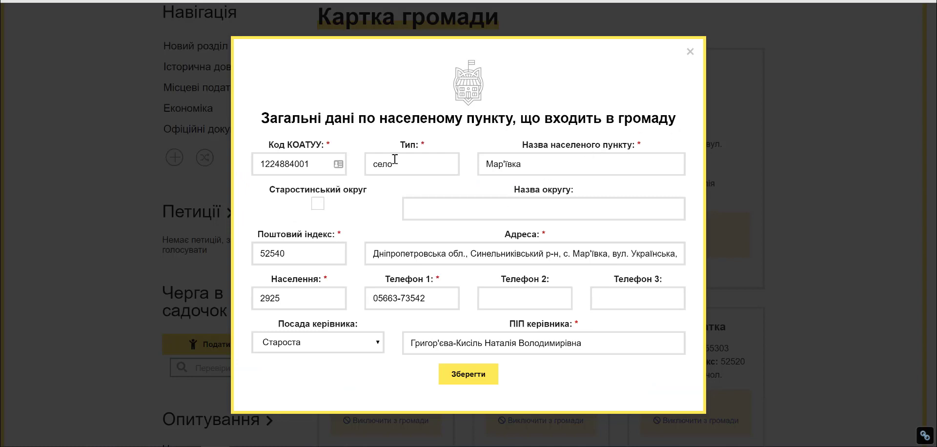
left_click(322, 163)
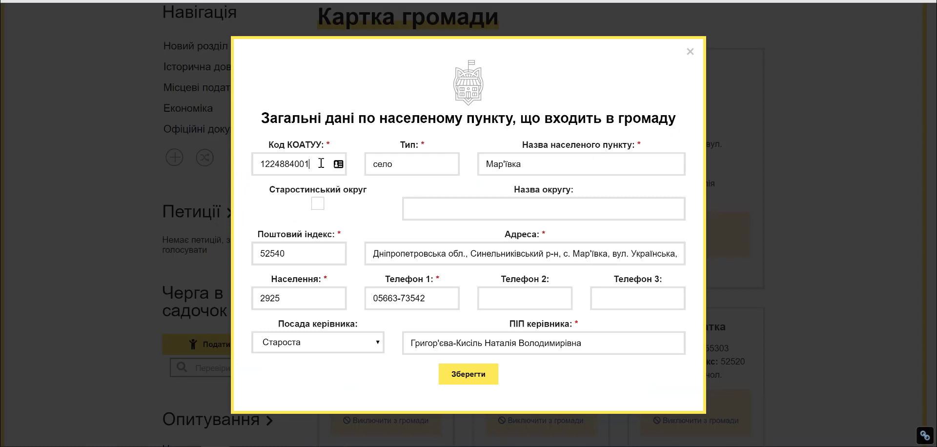
left_click(406, 164)
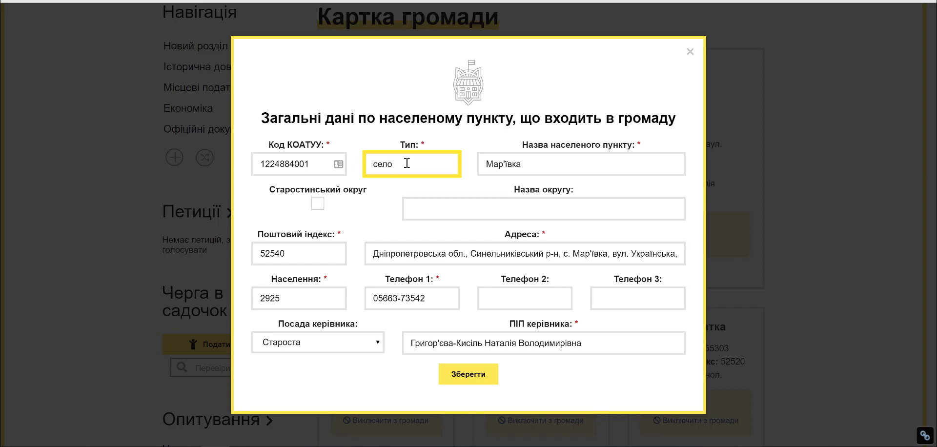
left_click(541, 168)
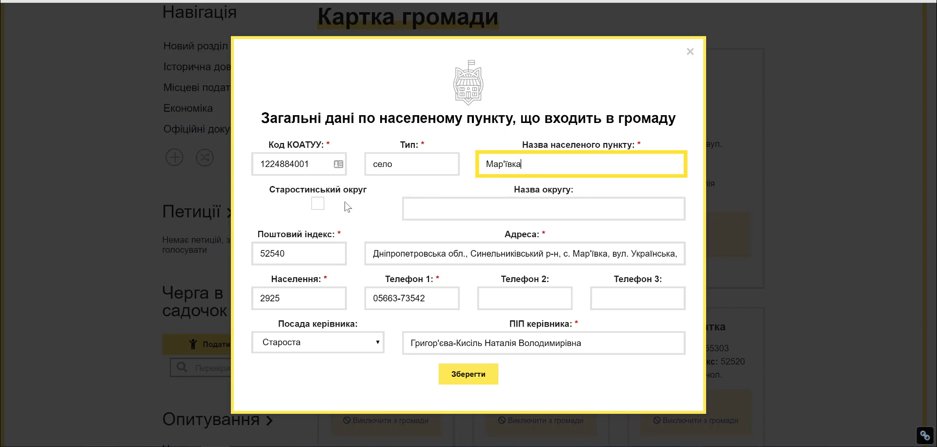
Step: Mark село Мар'ївка as a Старостинський округ and go through the district name, postal code and address fields
left_click(319, 205)
left_click(425, 216)
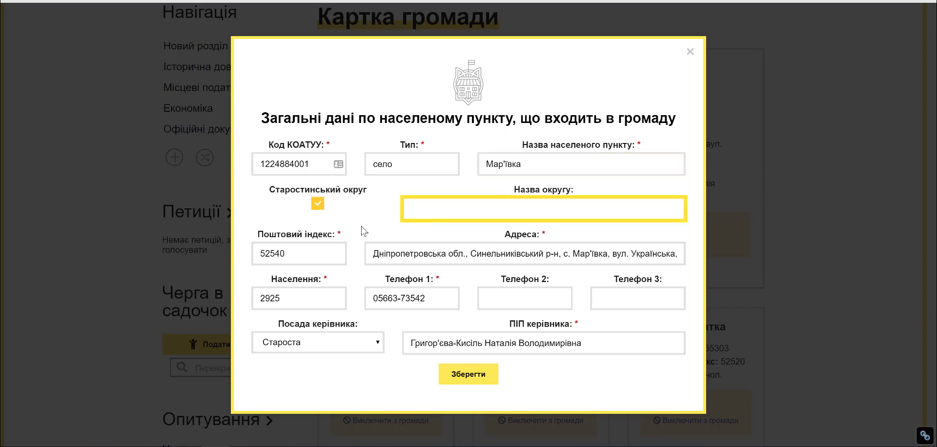
left_click(309, 249)
left_click(421, 261)
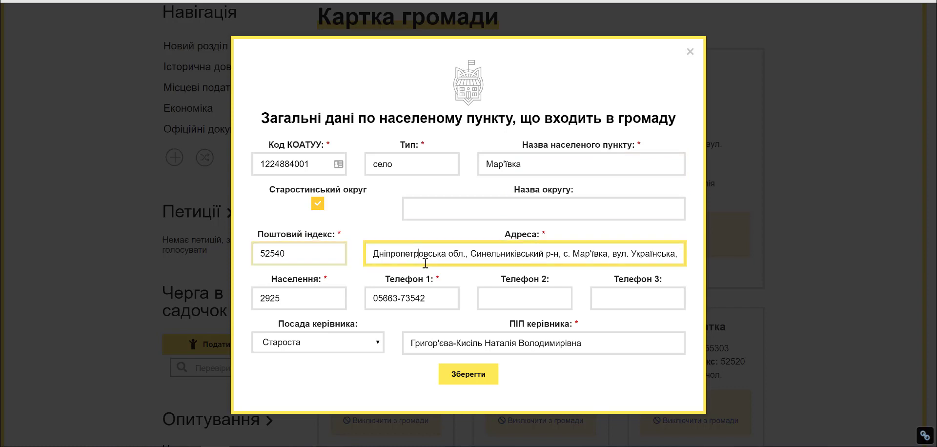
Step: Review the population, phone and head position fields of село Мар'ївка, and close the form without saving
left_click(333, 298)
left_click(407, 298)
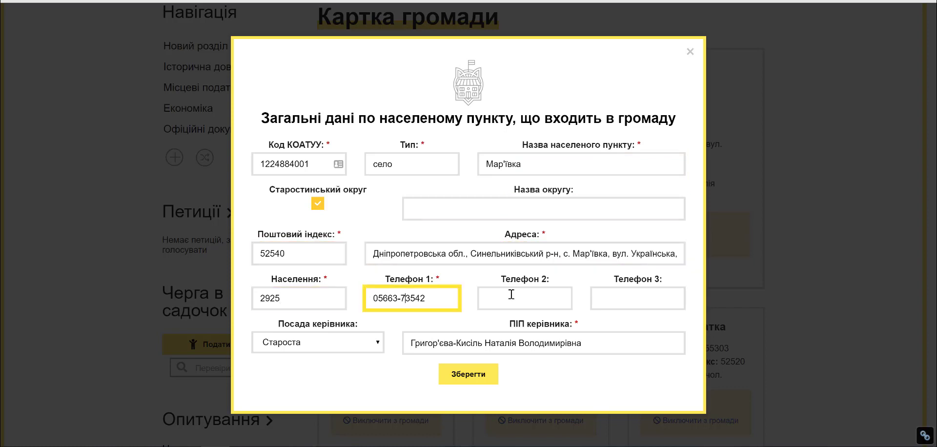
left_click(527, 295)
left_click(623, 295)
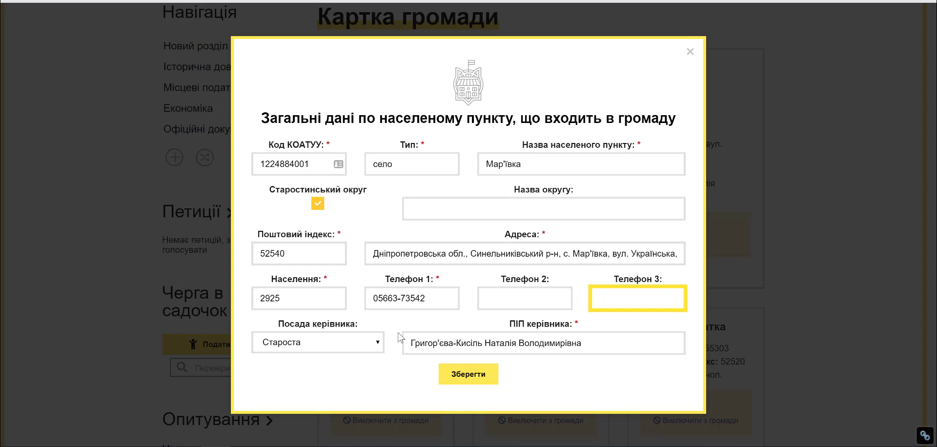
left_click(363, 347)
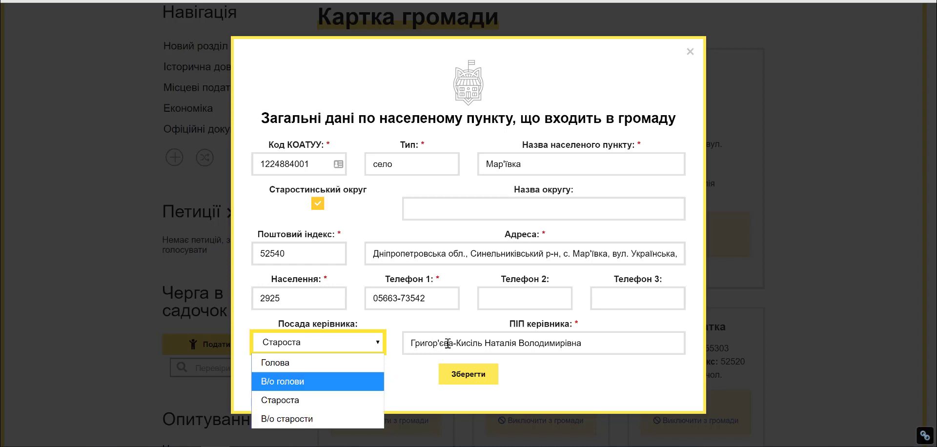
left_click(409, 315)
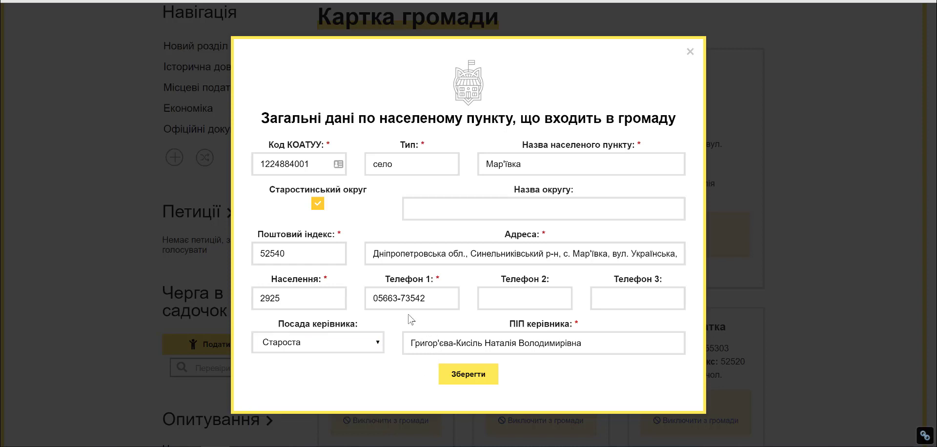
left_click(690, 53)
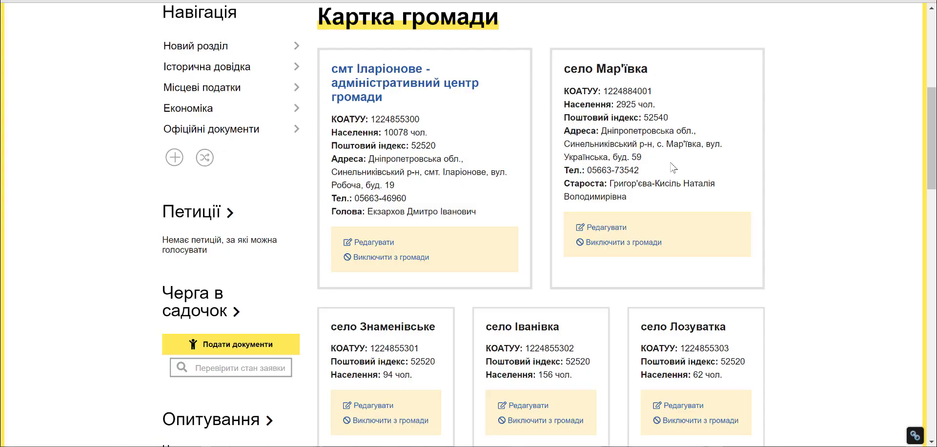
Step: Review the fields and head position options in the edit form of село Знаменівське, and close it without saving
scroll(674, 169, "down", 3)
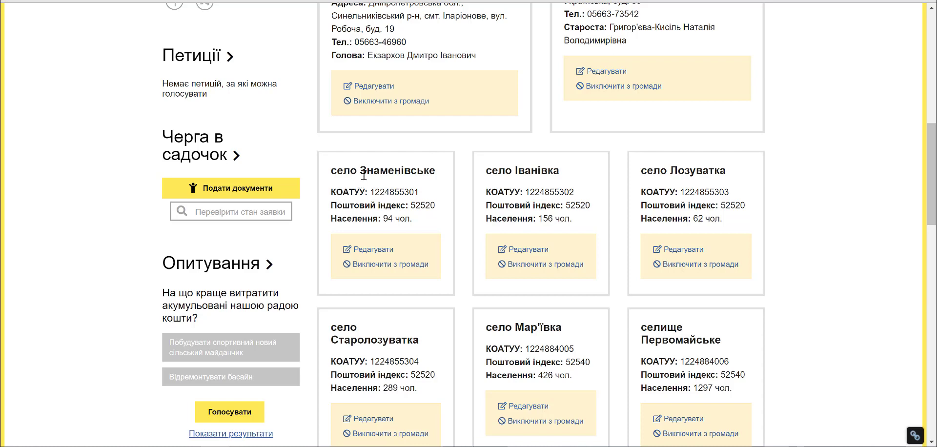
left_click(373, 249)
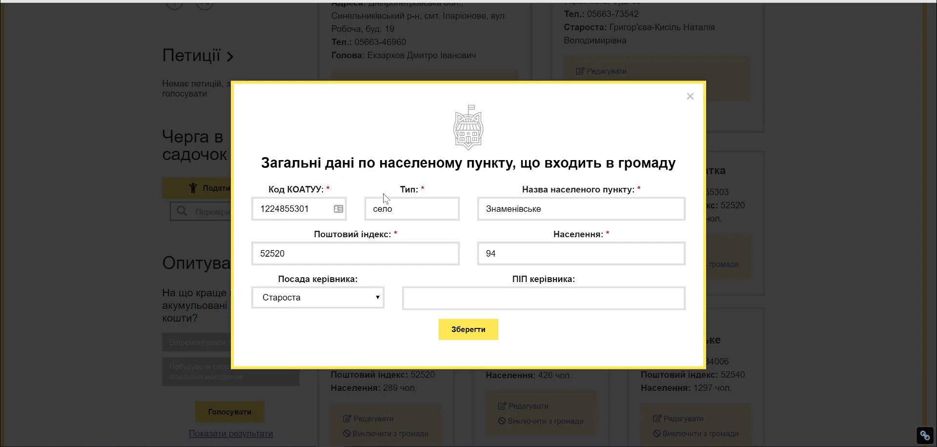
left_click(398, 202)
left_click(526, 218)
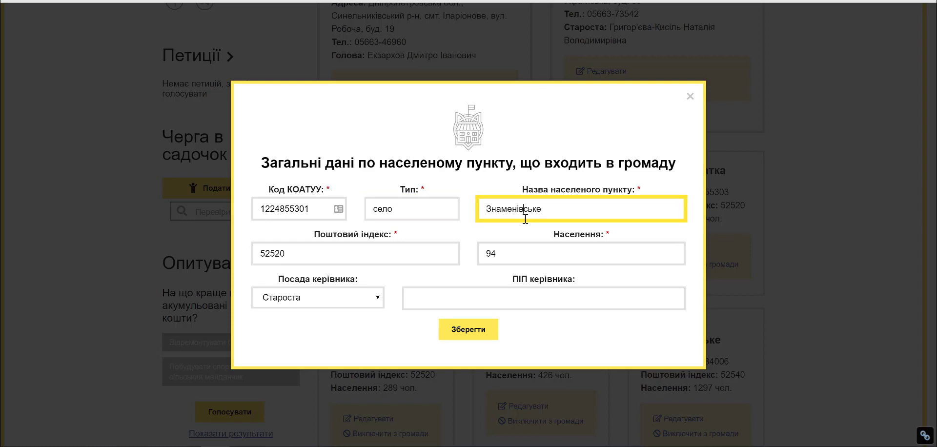
left_click(362, 251)
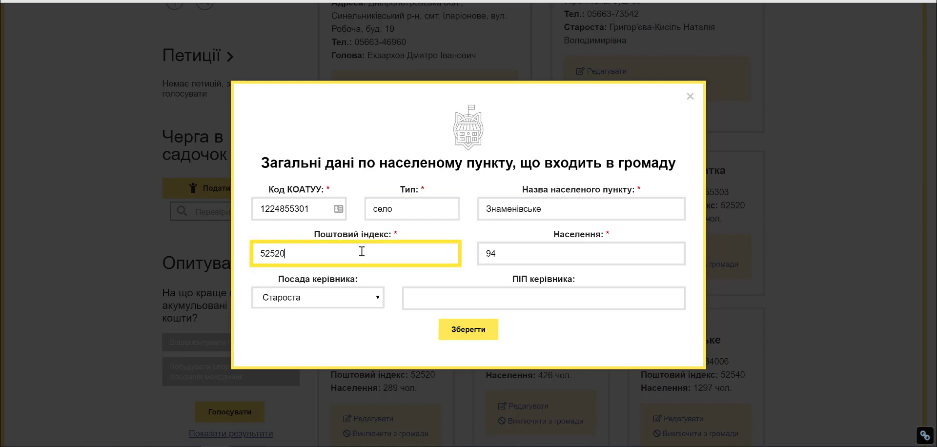
left_click(541, 251)
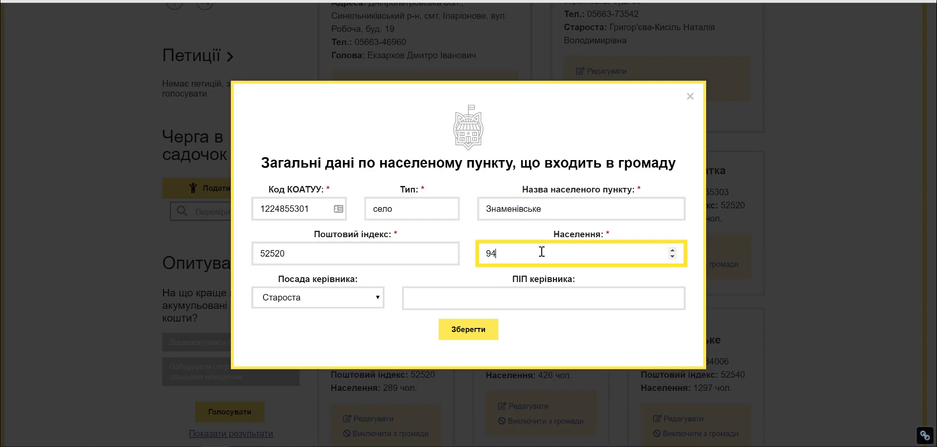
left_click(370, 301)
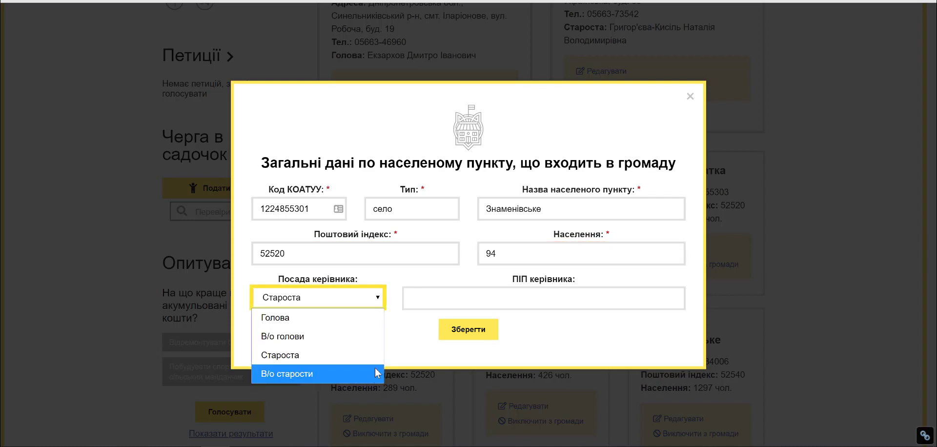
left_click(404, 350)
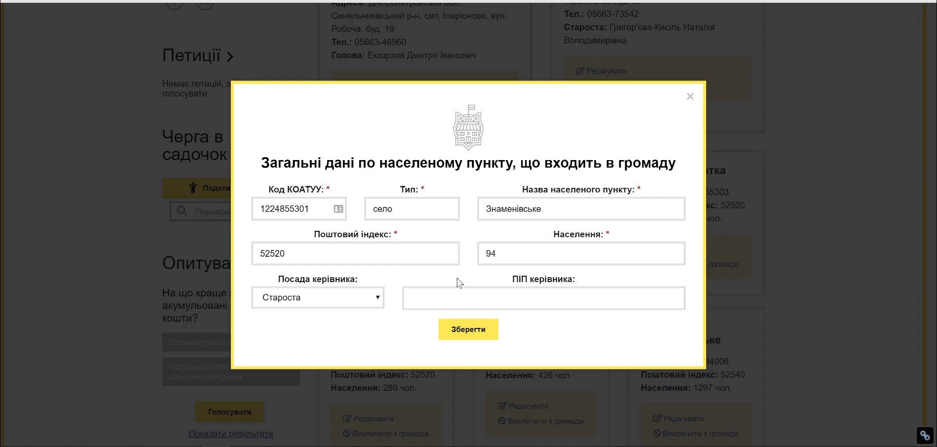
left_click(454, 294)
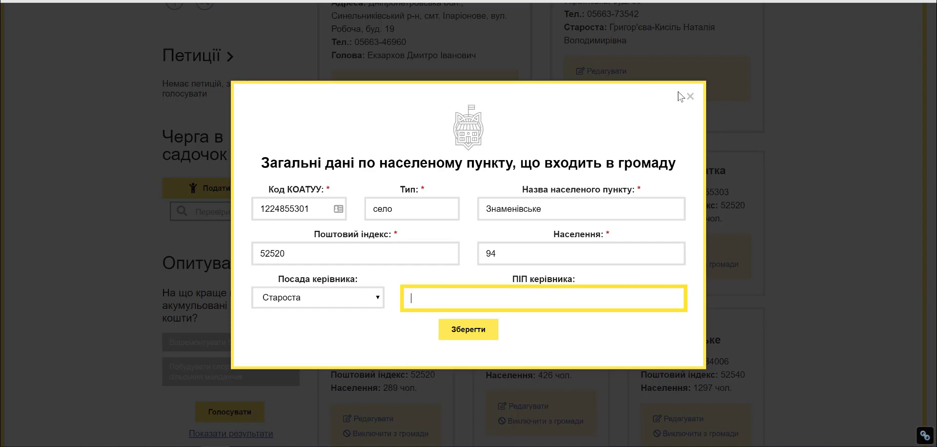
left_click(689, 98)
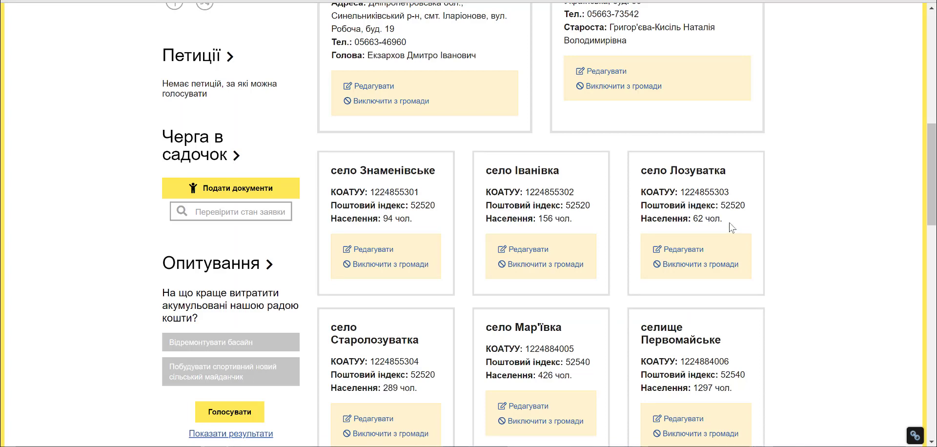
Step: Open the additional data editor of the Картка громади section, examine its content area and settings, and close it without saving
scroll(731, 227, "down", 8)
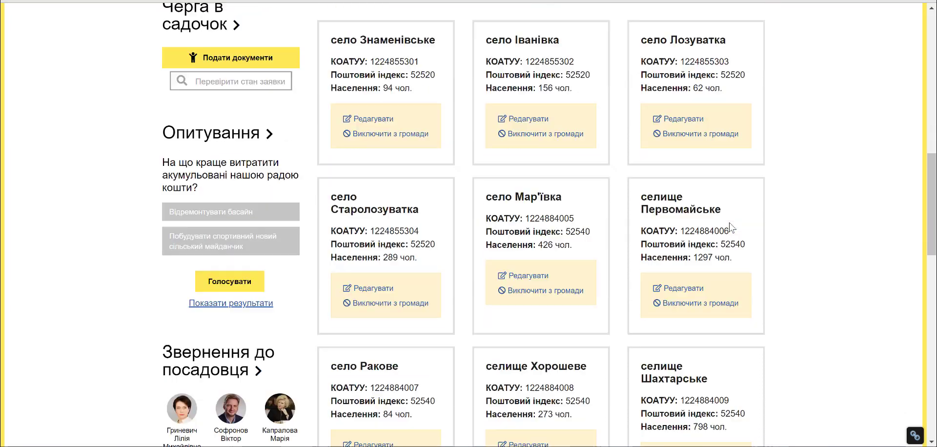
scroll(731, 227, "down", 5)
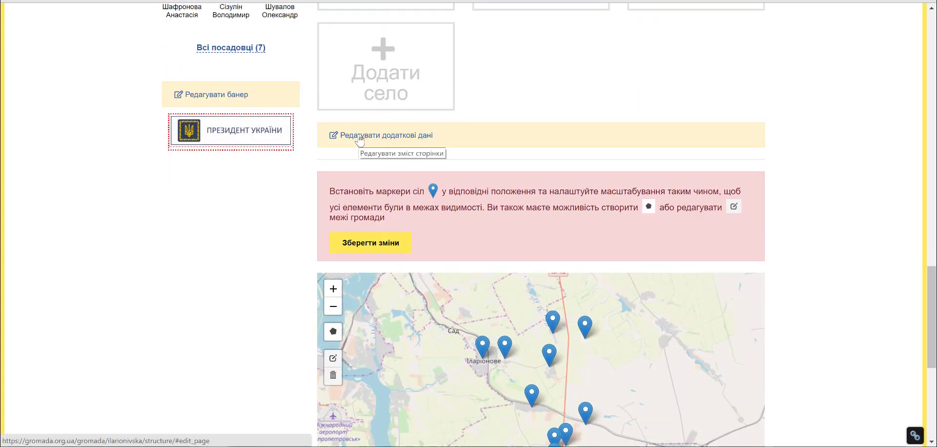
left_click(359, 138)
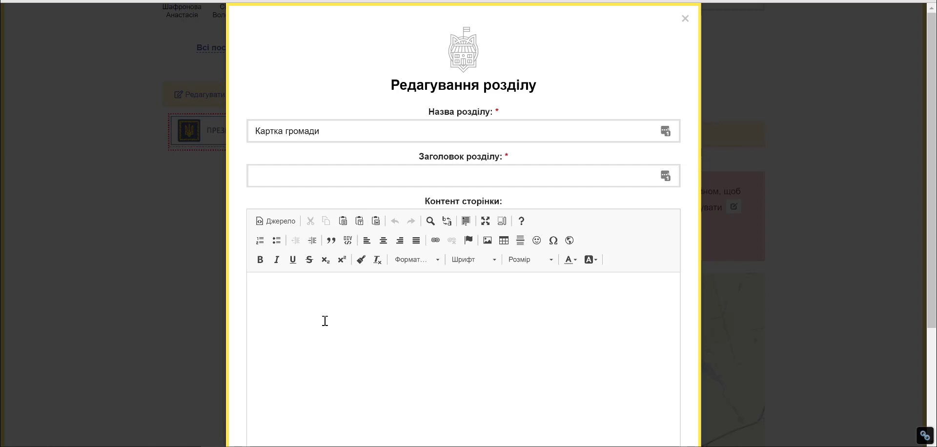
left_click(288, 294)
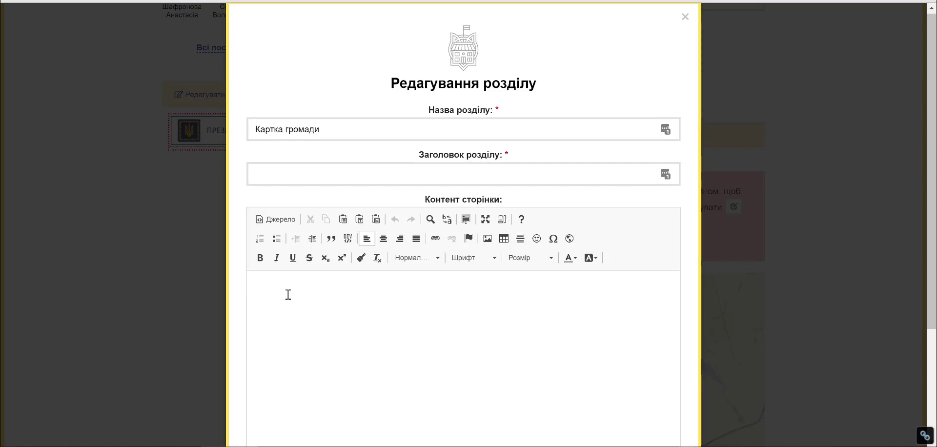
scroll(288, 294, "down", 2)
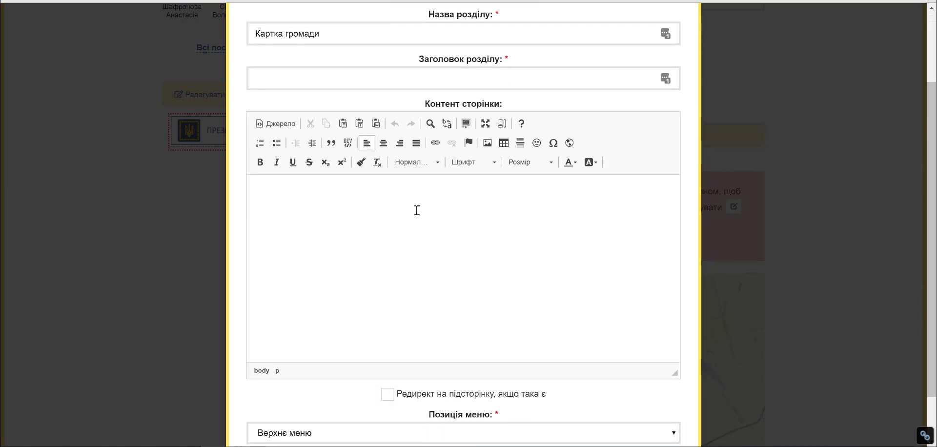
scroll(654, 98, "up", 2)
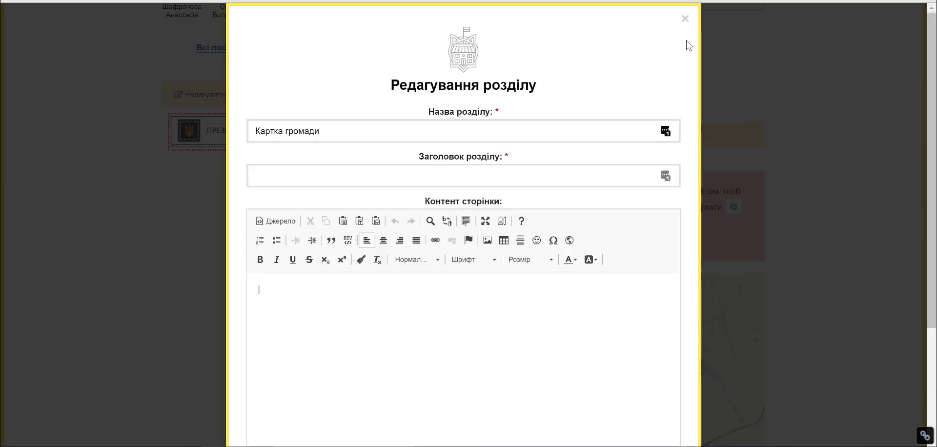
left_click(684, 18)
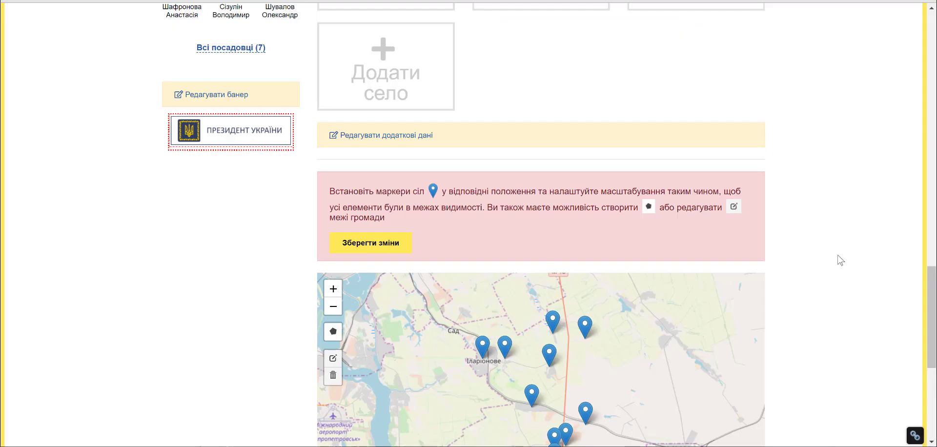
Step: Move the Первомайське marker on the community map slightly southwest, closer to the road along the settlement's southern edge
scroll(839, 260, "down", 3)
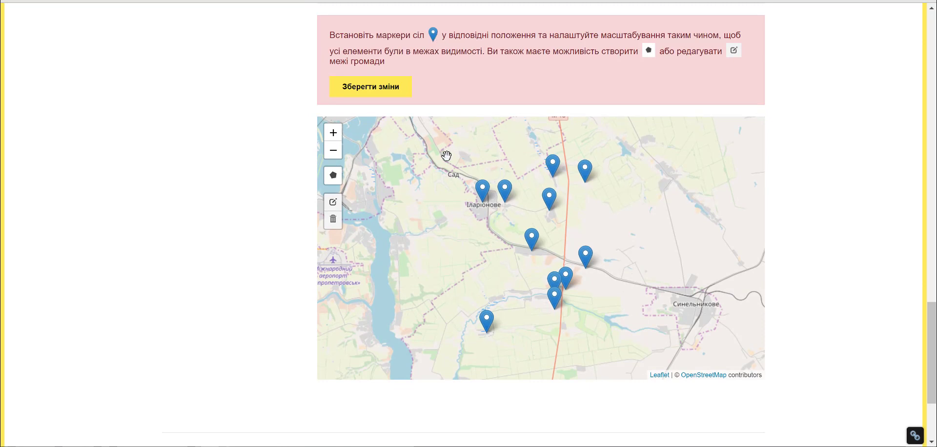
left_click(332, 132)
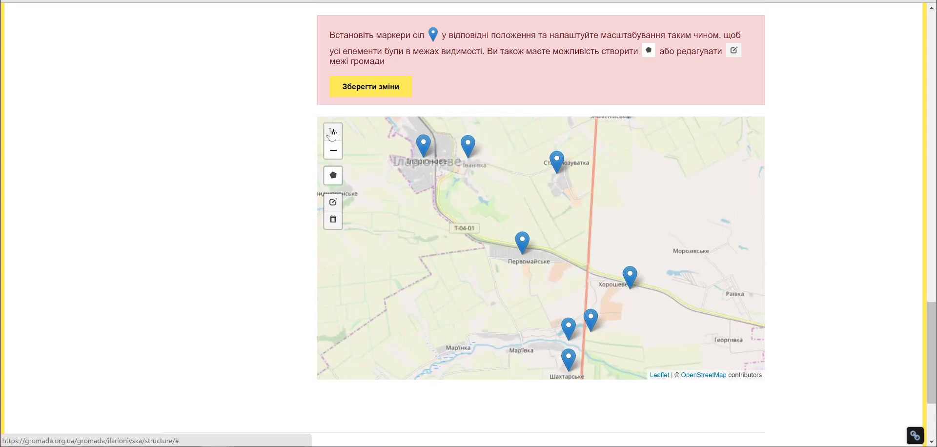
left_click(333, 133)
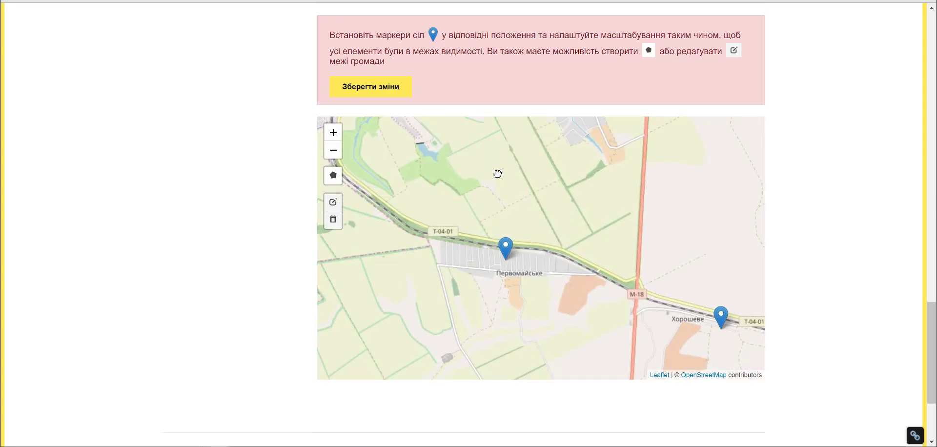
left_click_drag(498, 172, 512, 157)
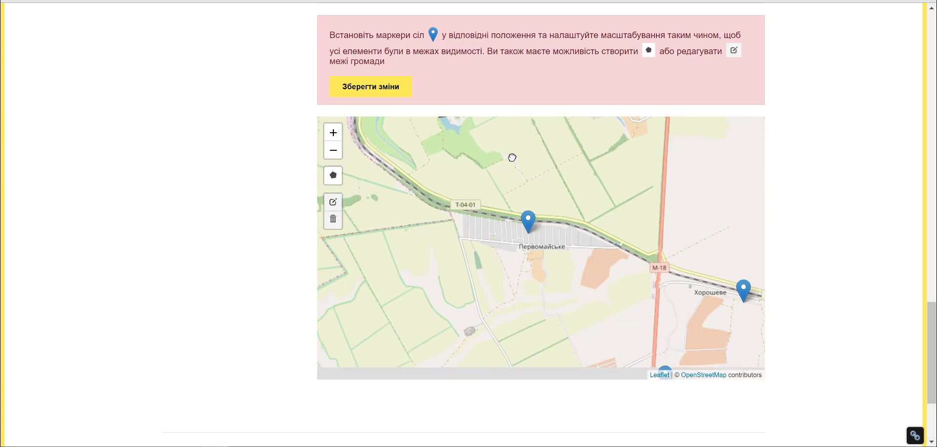
left_click(333, 135)
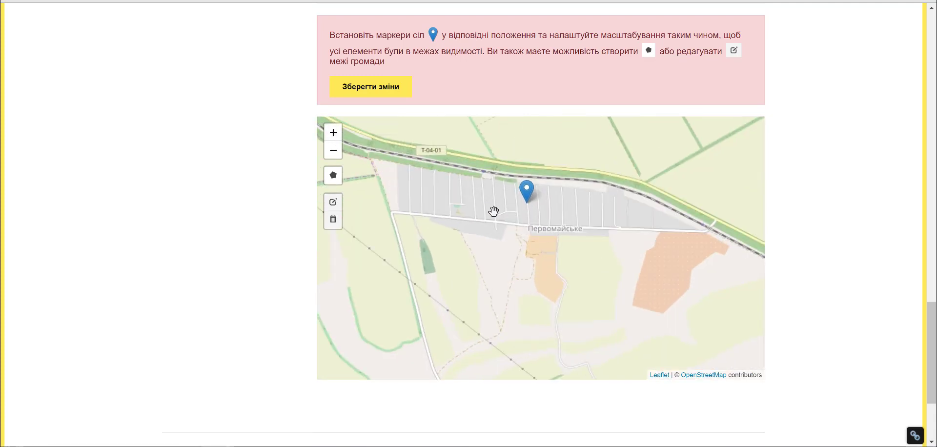
mouse_move(527, 195)
left_mouse_down()
mouse_move(458, 198)
mouse_move(500, 202)
left_mouse_up()
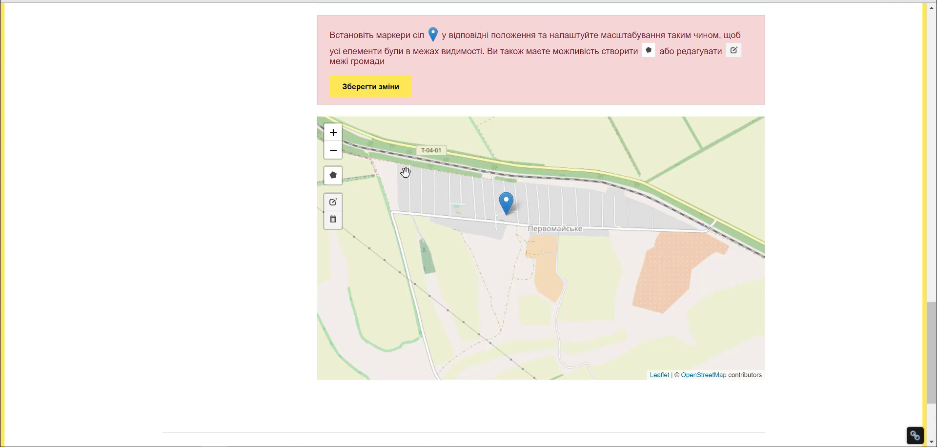
left_click(333, 150)
left_click(332, 156)
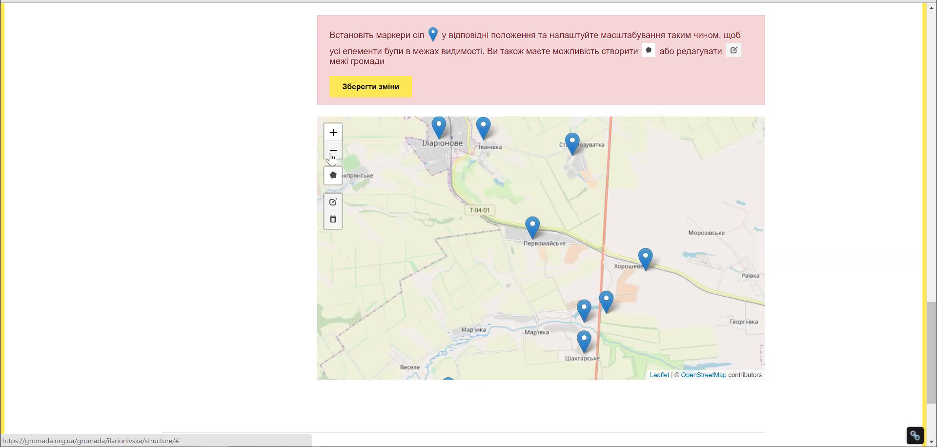
left_click(331, 156)
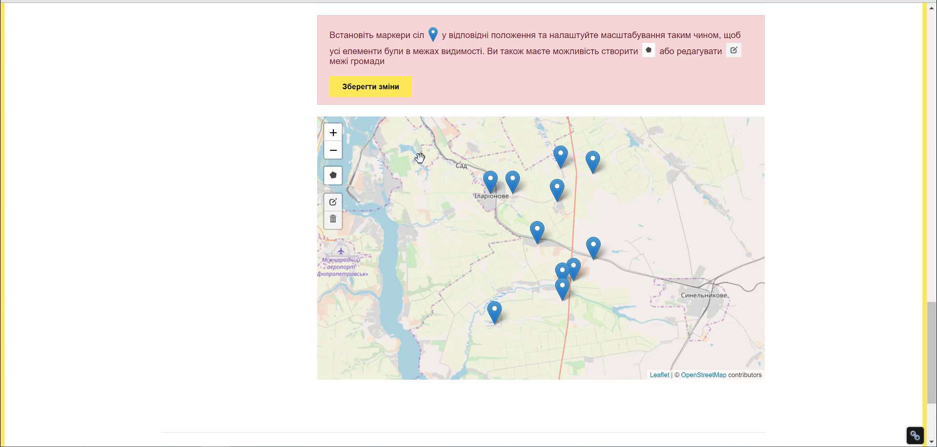
Step: Draw a closed boundary polygon around all village markers, starting just south of Іларіонове, and save the map changes
left_click(331, 182)
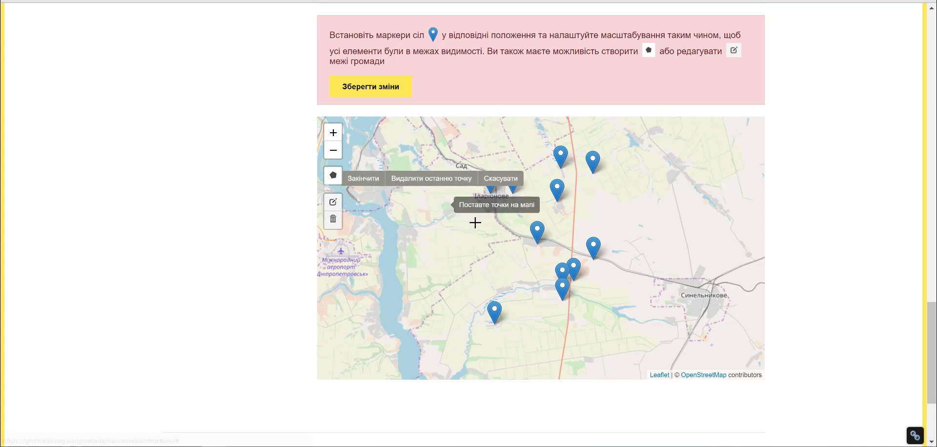
left_click(495, 221)
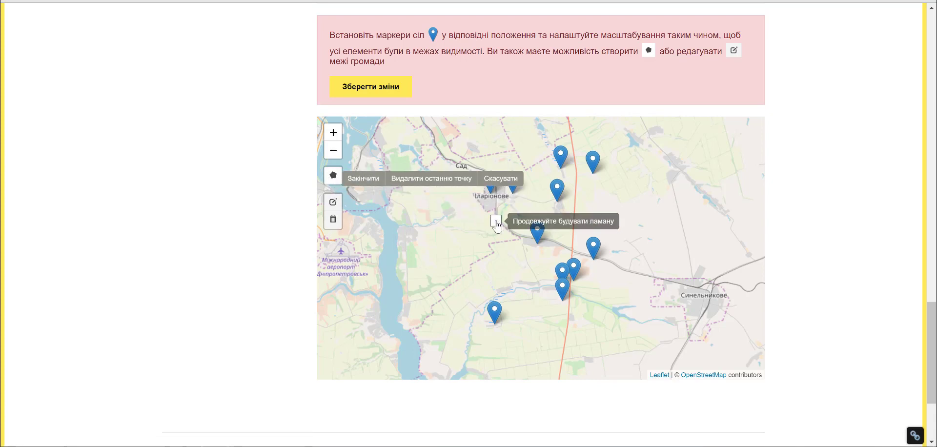
left_click(518, 237)
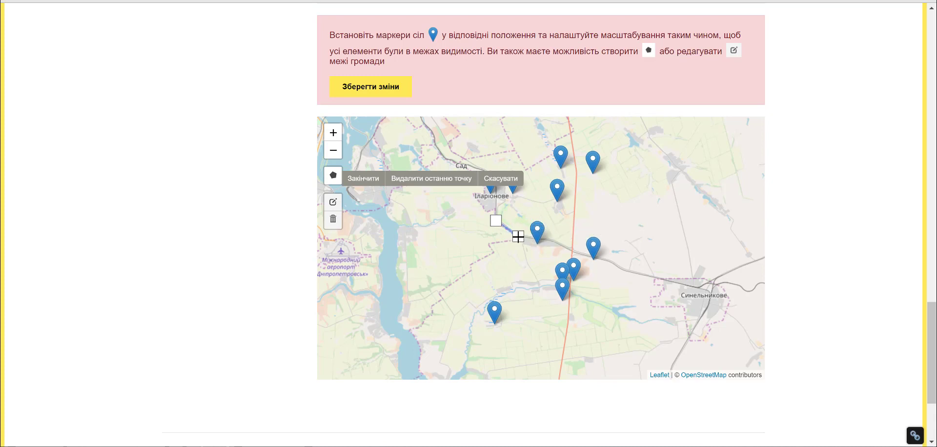
left_click(490, 242)
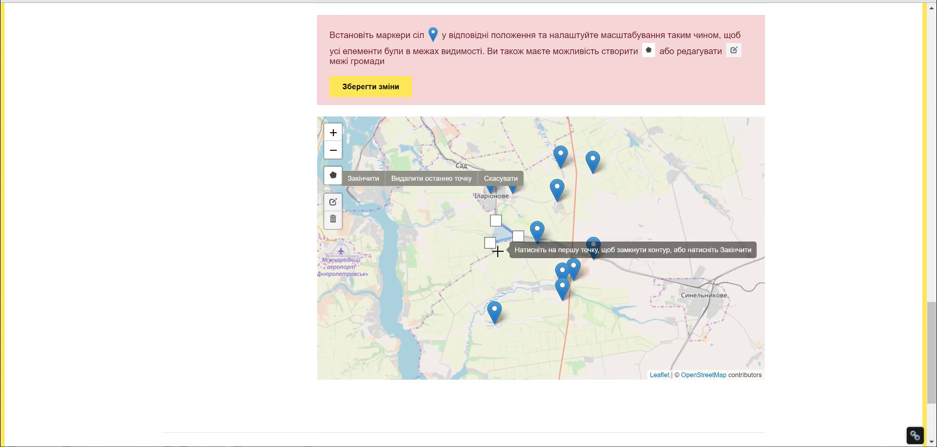
left_click(471, 265)
left_click(466, 292)
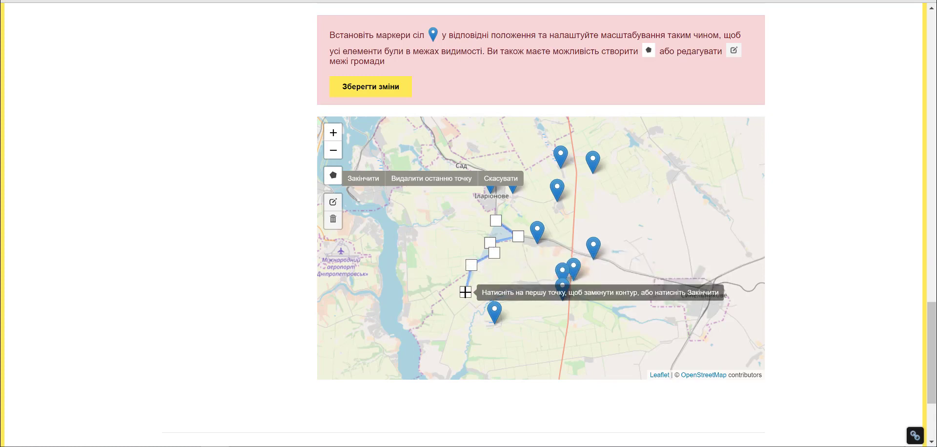
left_click(469, 324)
left_click(493, 338)
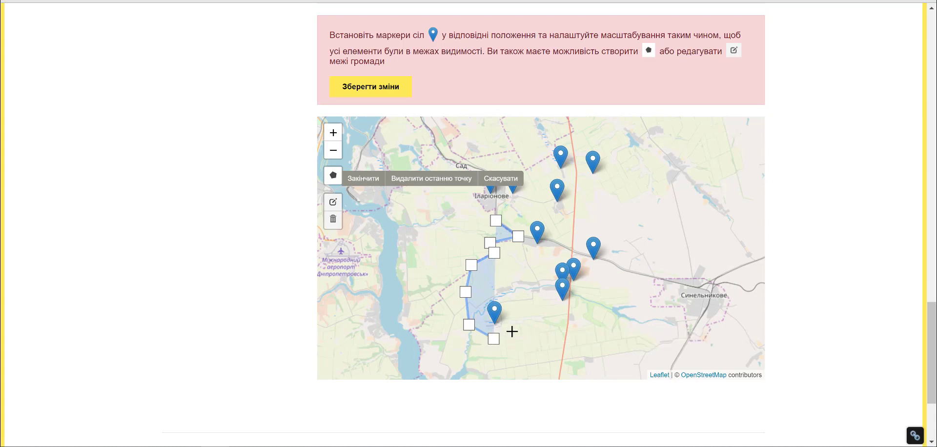
left_click(529, 322)
left_click(571, 300)
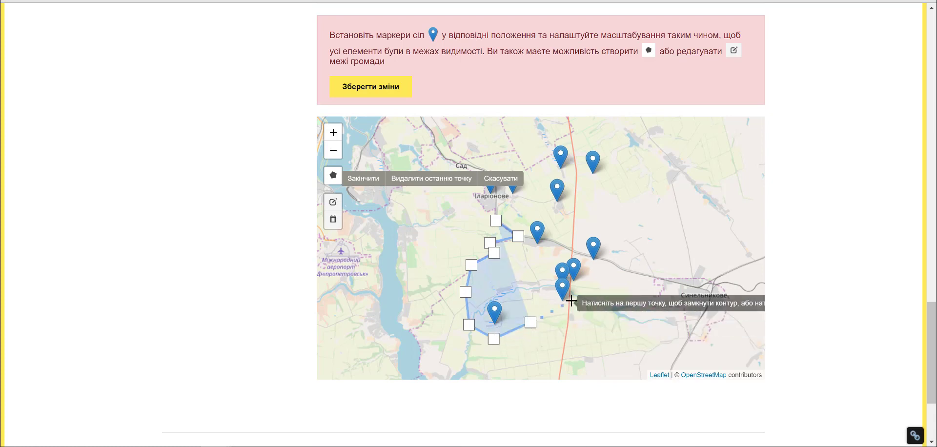
left_click(611, 278)
left_click(618, 241)
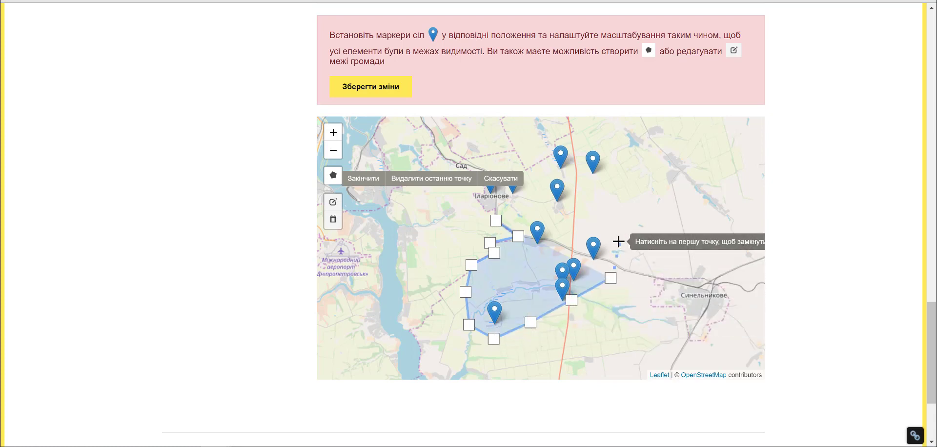
left_click(588, 218)
left_click(614, 190)
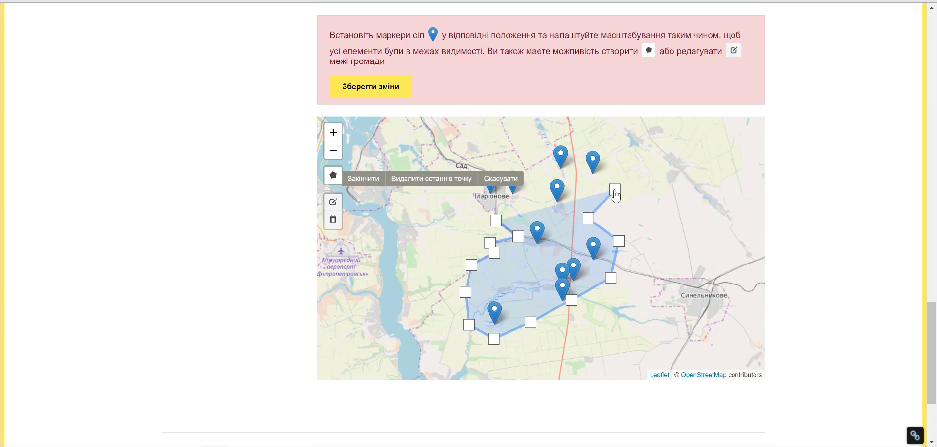
left_click(601, 136)
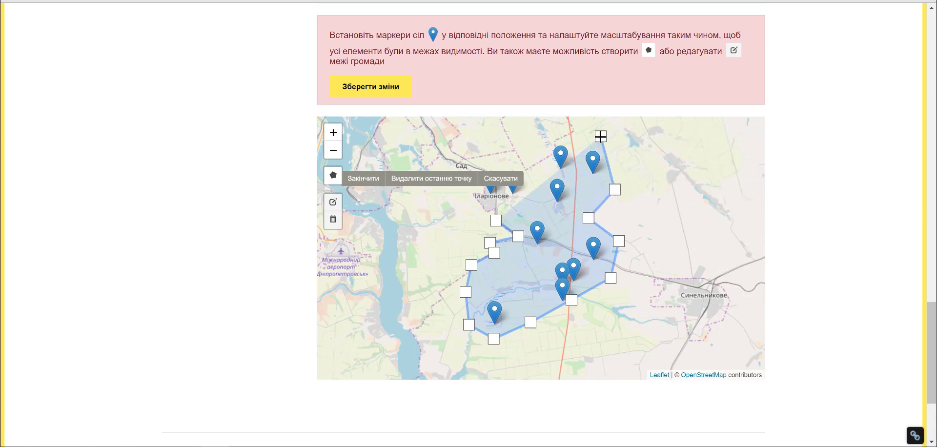
left_click(535, 134)
left_click(483, 161)
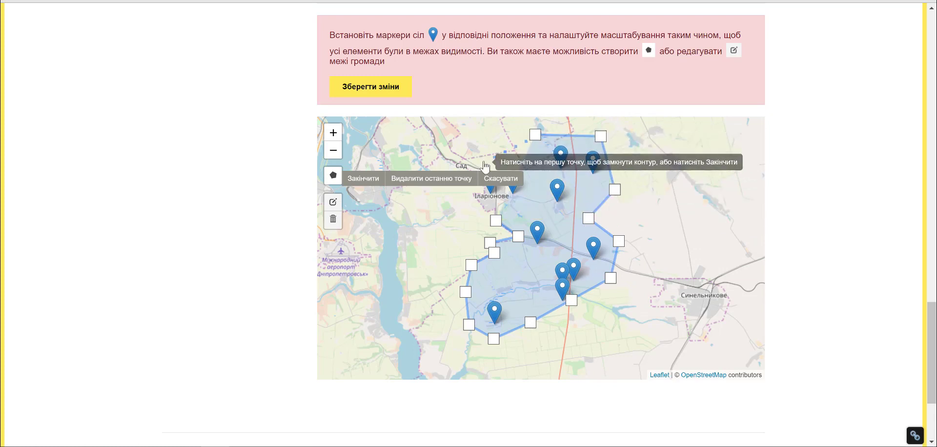
left_click(461, 198)
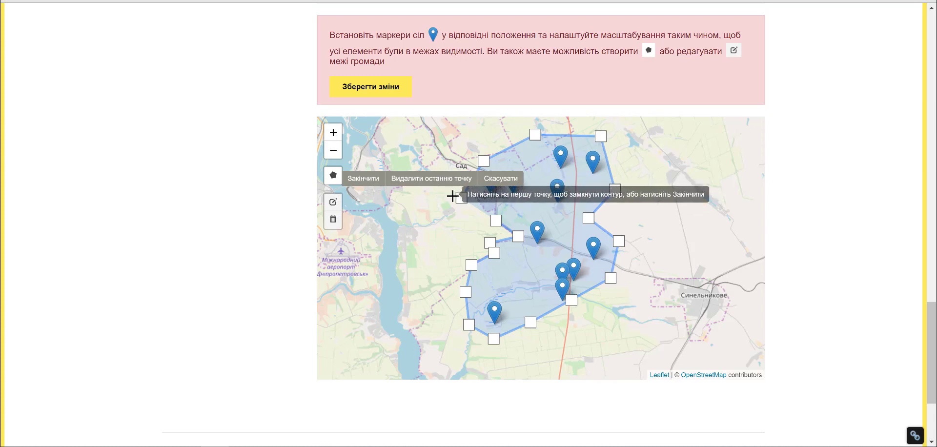
left_click(357, 179)
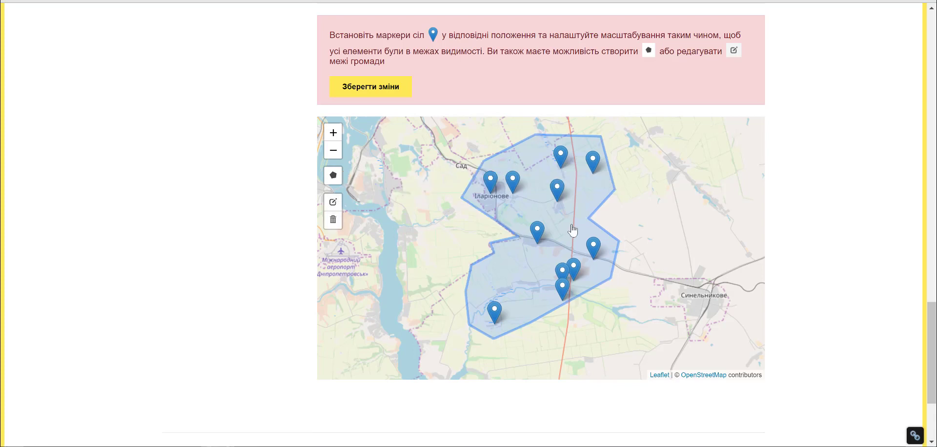
left_click(382, 87)
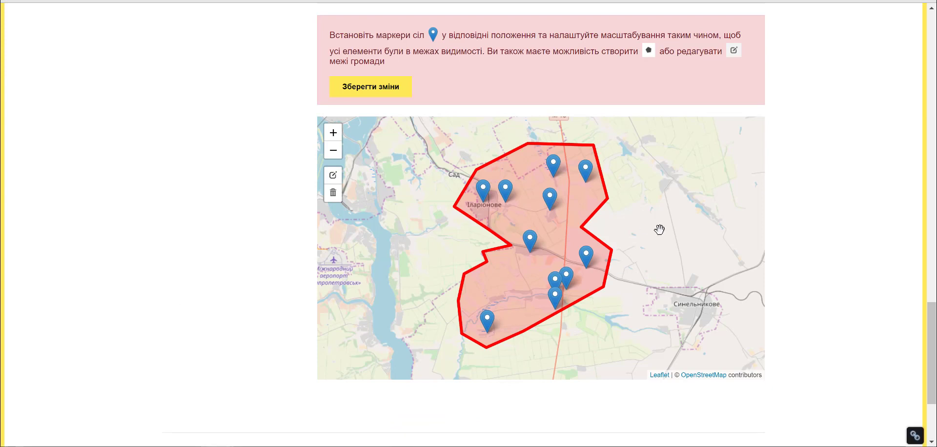
Step: Try to reshape the boundary by pulling its edge southwest of Іларіонове inward, and cancel the edit
left_click(331, 176)
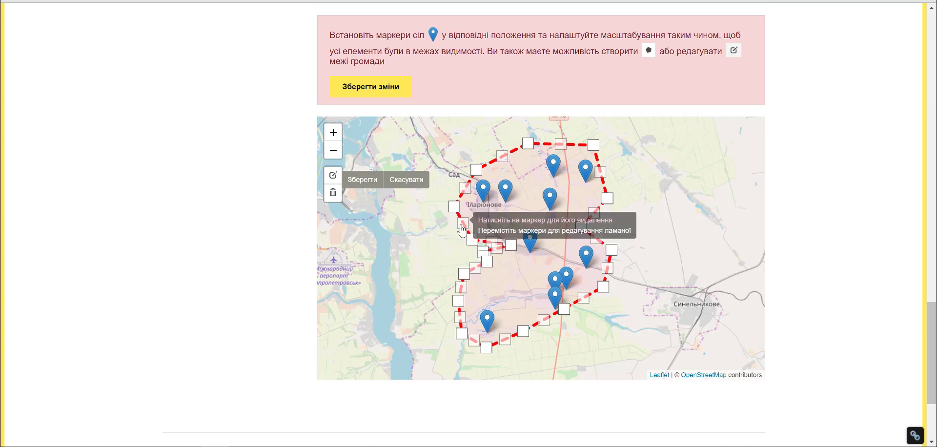
left_click_drag(462, 225, 474, 215)
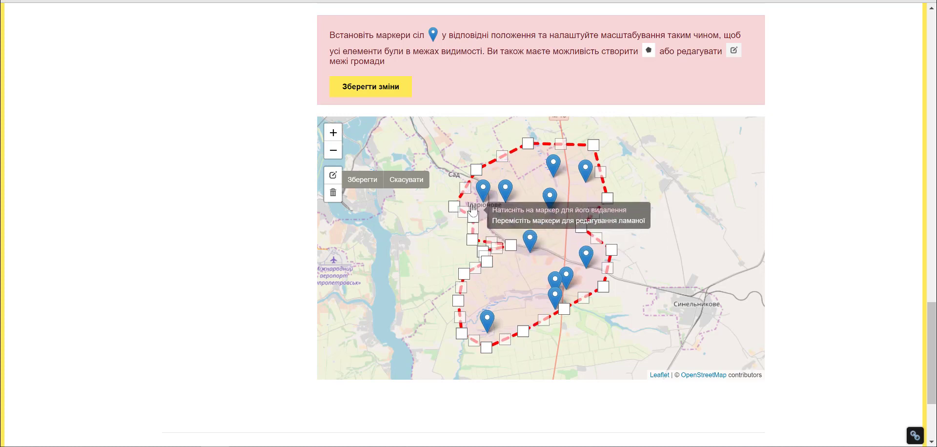
left_click(408, 181)
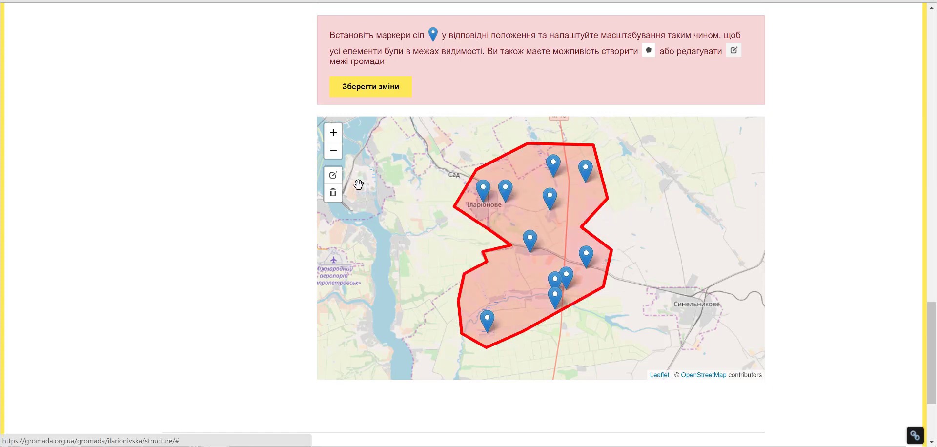
Step: Delete the red community boundary polygon from the map and save the map changes
left_click(332, 194)
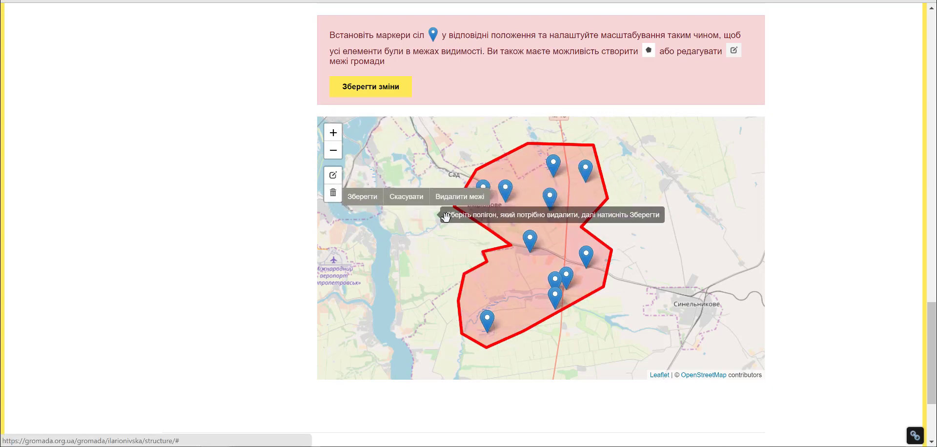
left_click(501, 239)
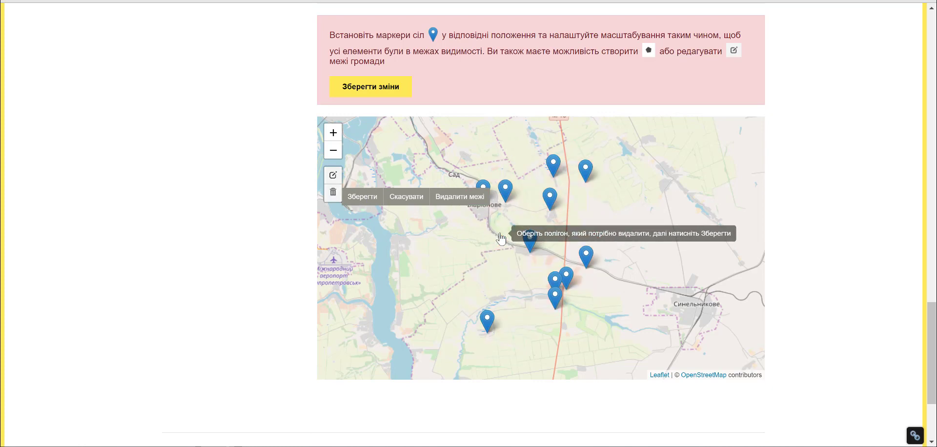
left_click(355, 201)
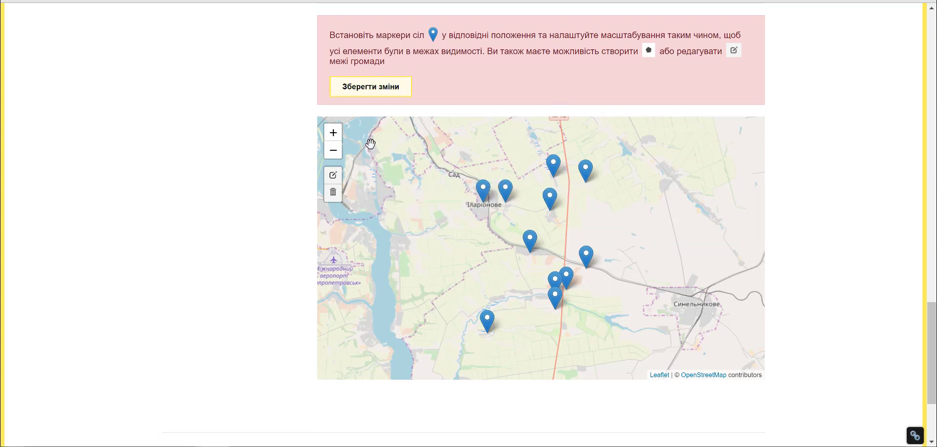
left_click(366, 95)
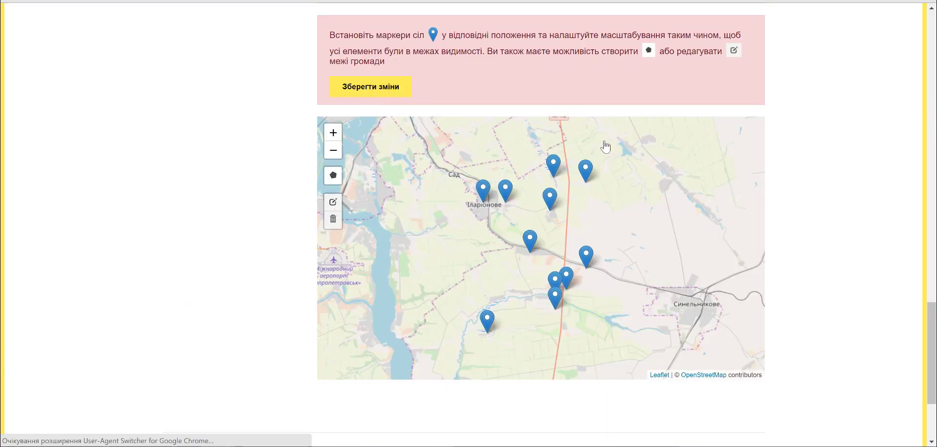
Step: Open the form for adding a village, review its КОАТУУ code, name, postal index and population fields, and close it without saving
scroll(607, 142, "up", 12)
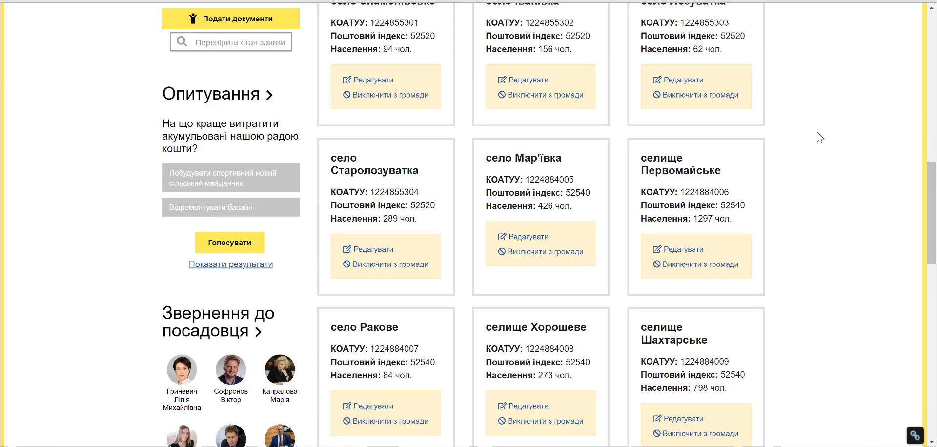
scroll(820, 137, "up", 8)
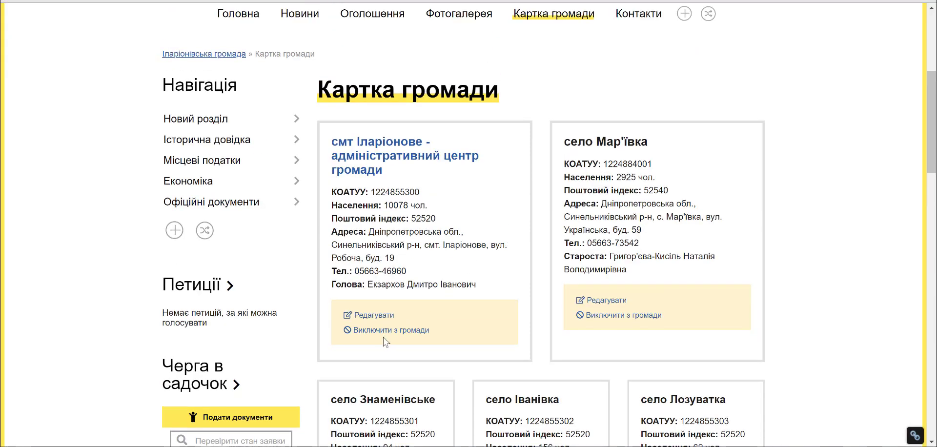
scroll(531, 296, "down", 10)
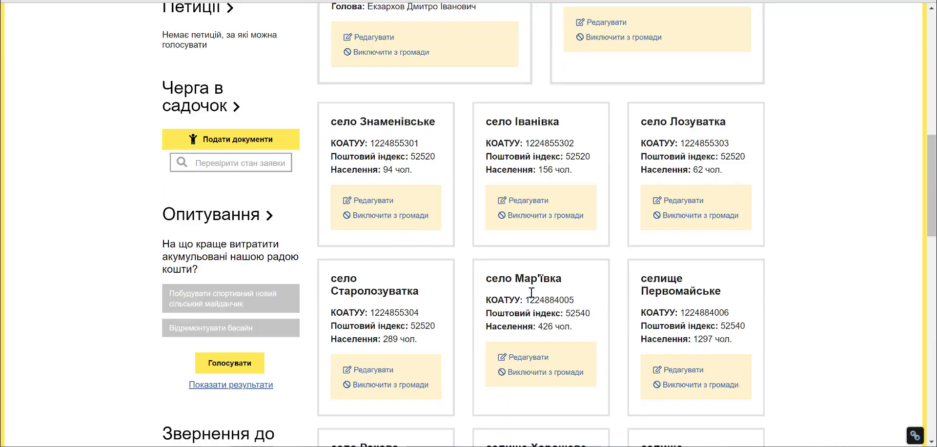
scroll(531, 295, "down", 4)
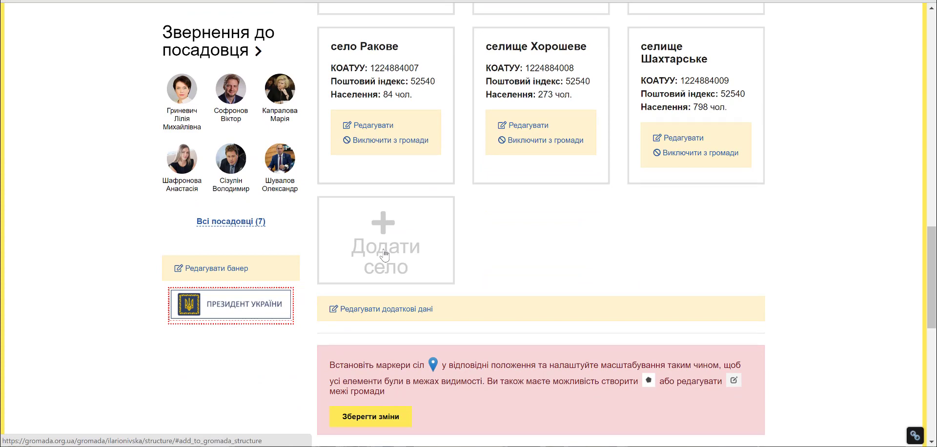
left_click(385, 255)
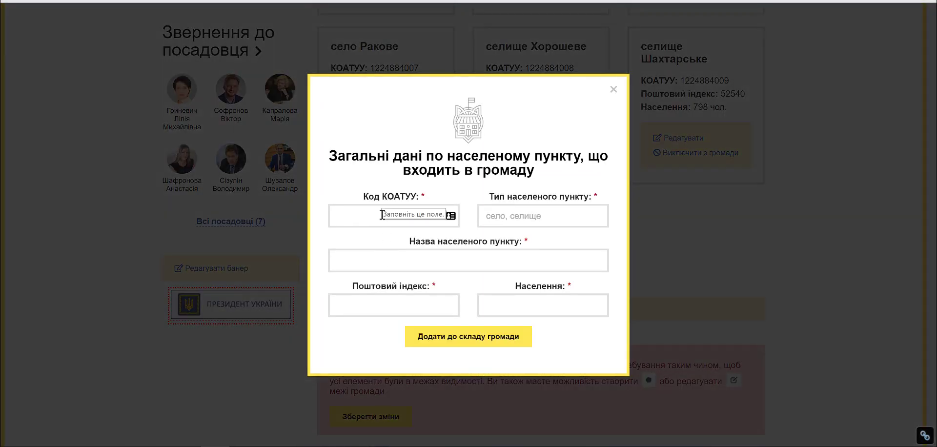
left_click(382, 214)
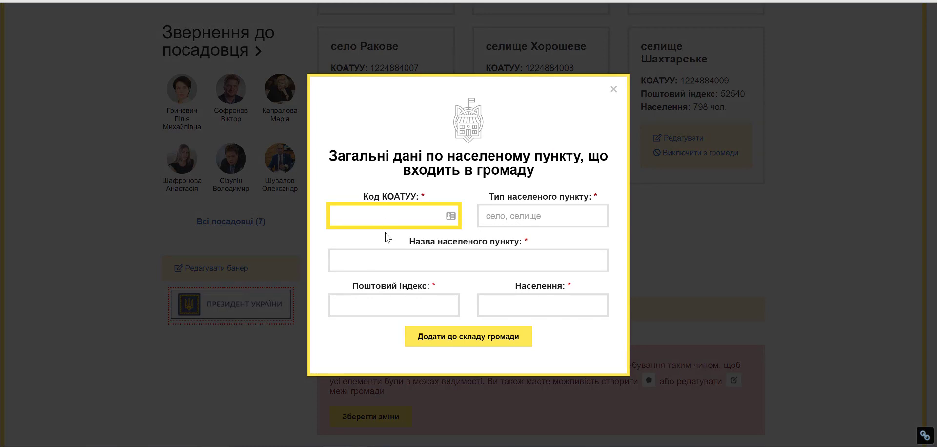
left_click(383, 263)
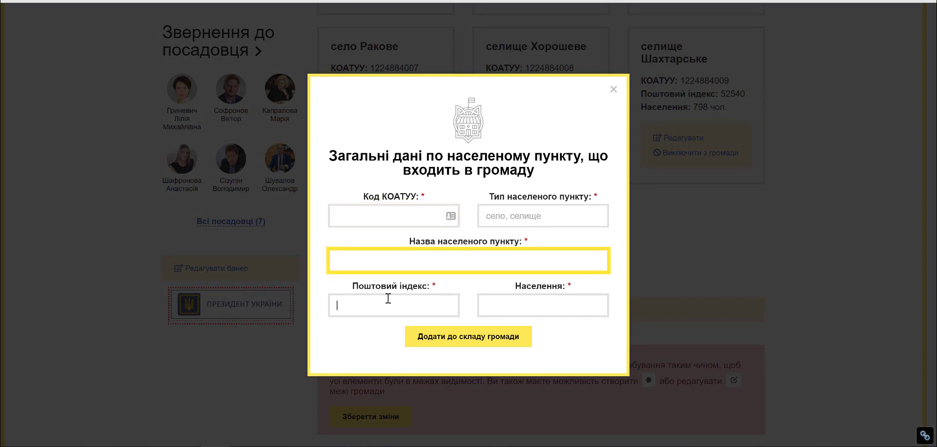
left_click(388, 299)
left_click(515, 308)
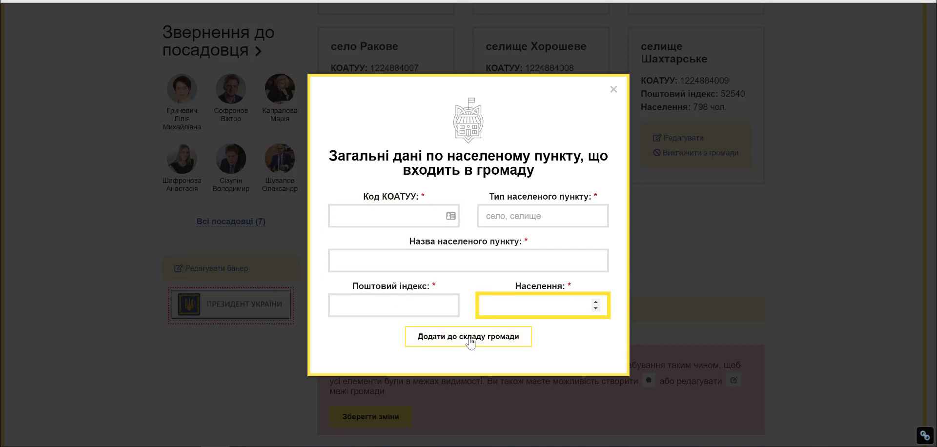
left_click(613, 91)
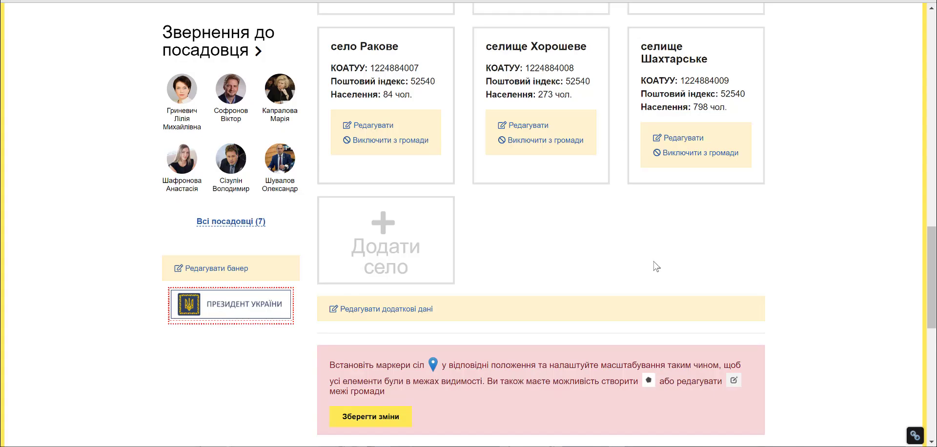
scroll(657, 266, "up", 6)
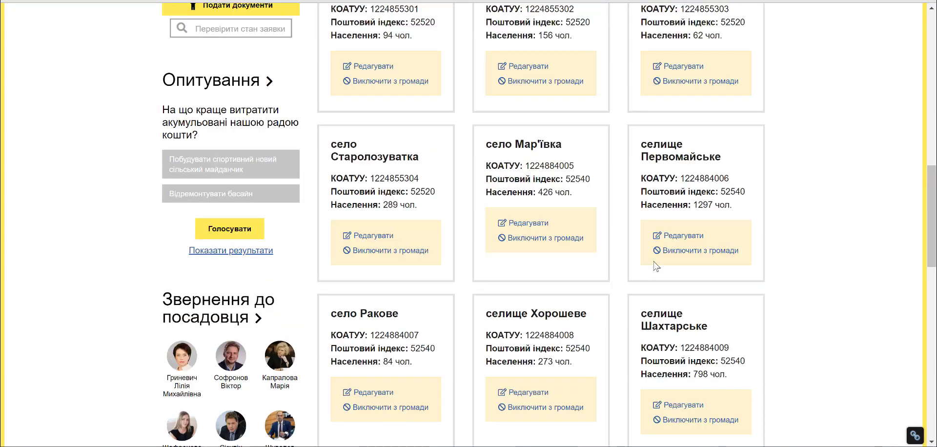
scroll(655, 262, "up", 7)
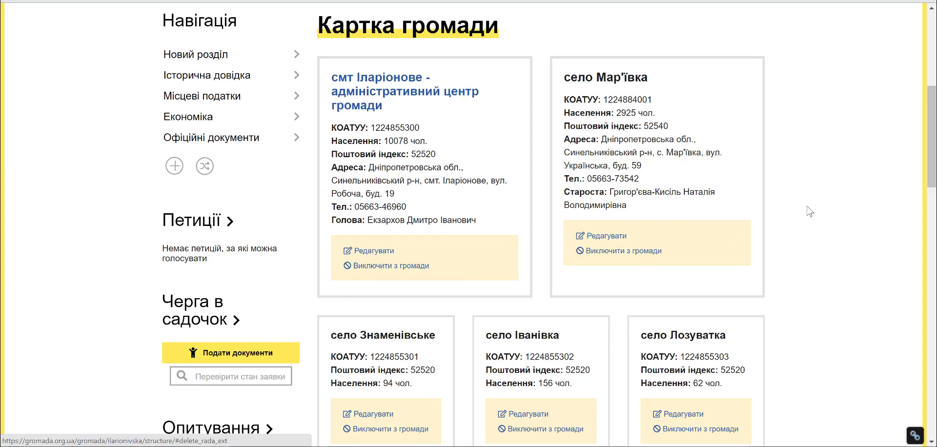
scroll(814, 209, "up", 5)
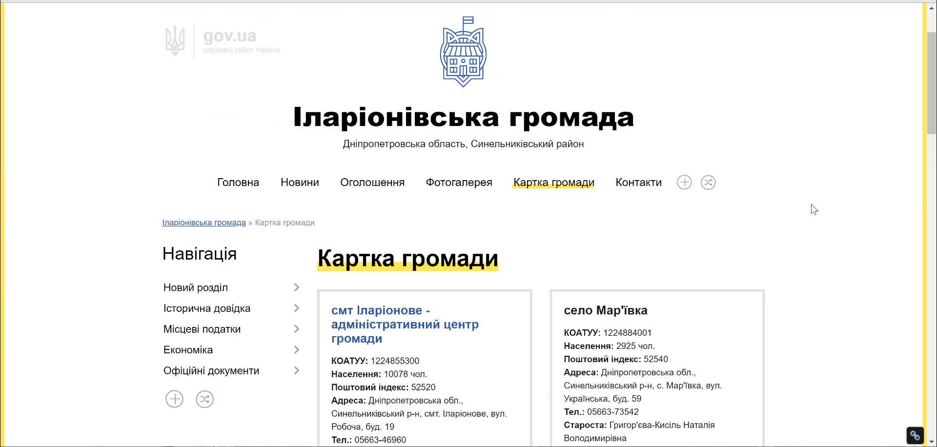